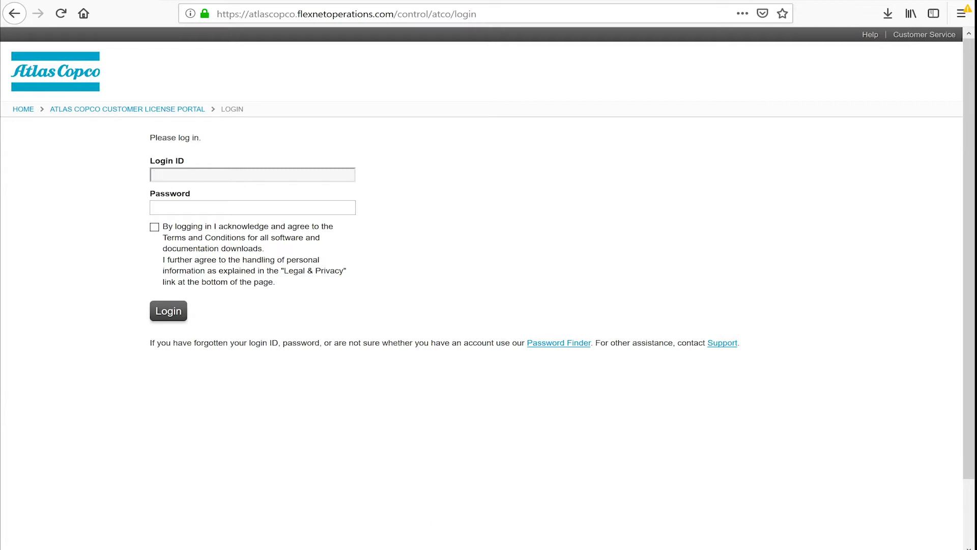
# Step: Launch ToolsTalk 2 from search and dismiss the licences-exceeded warning
pyautogui.press('super')
pyautogui.write('t')
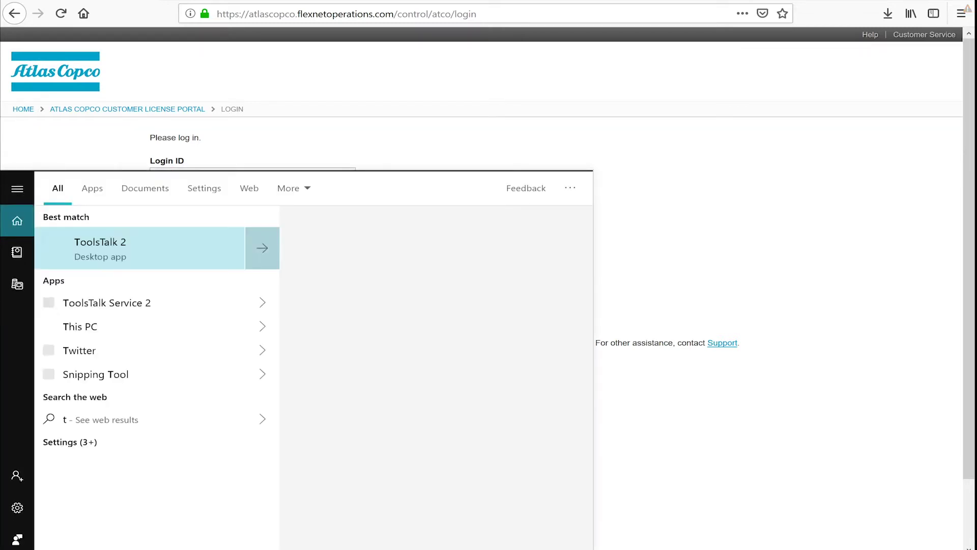
pyautogui.write('ools')
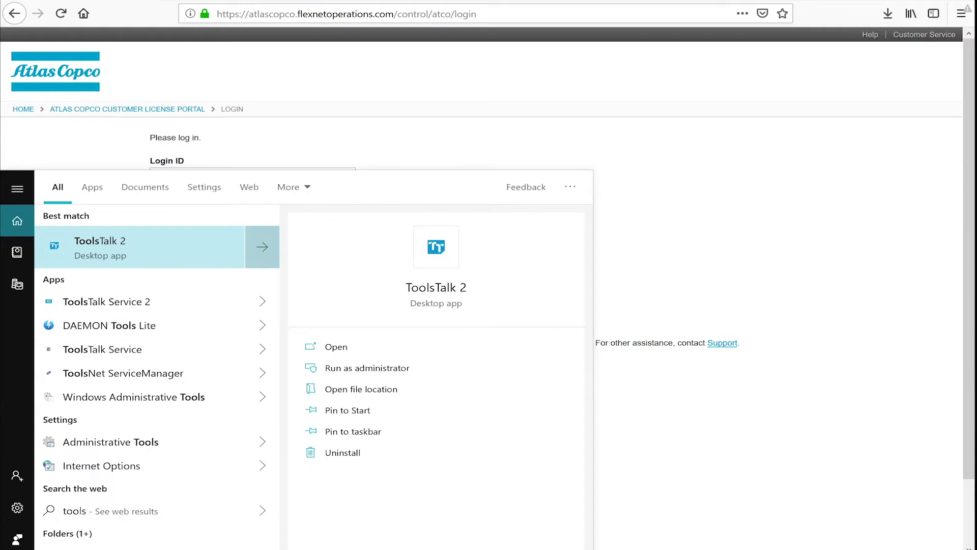
pyautogui.click(92, 258)
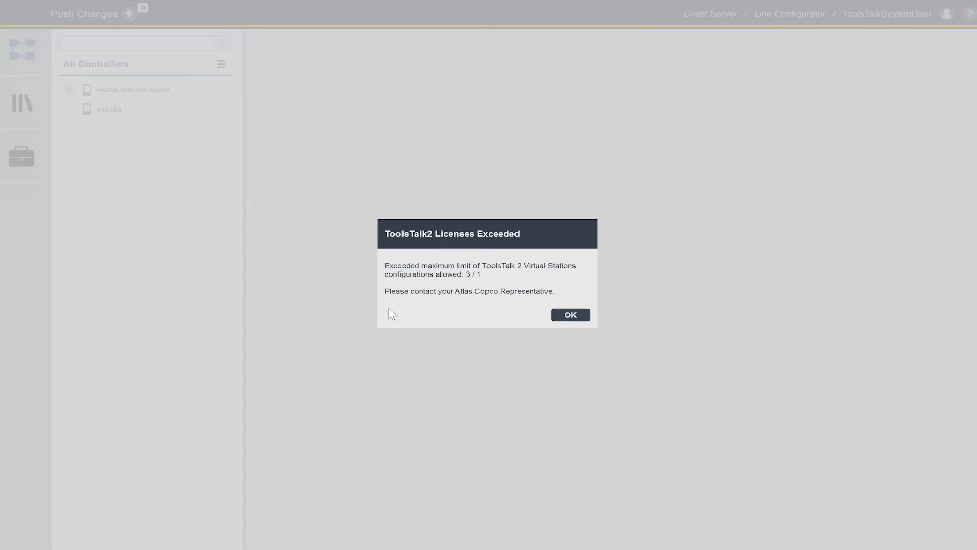
pyautogui.click(571, 315)
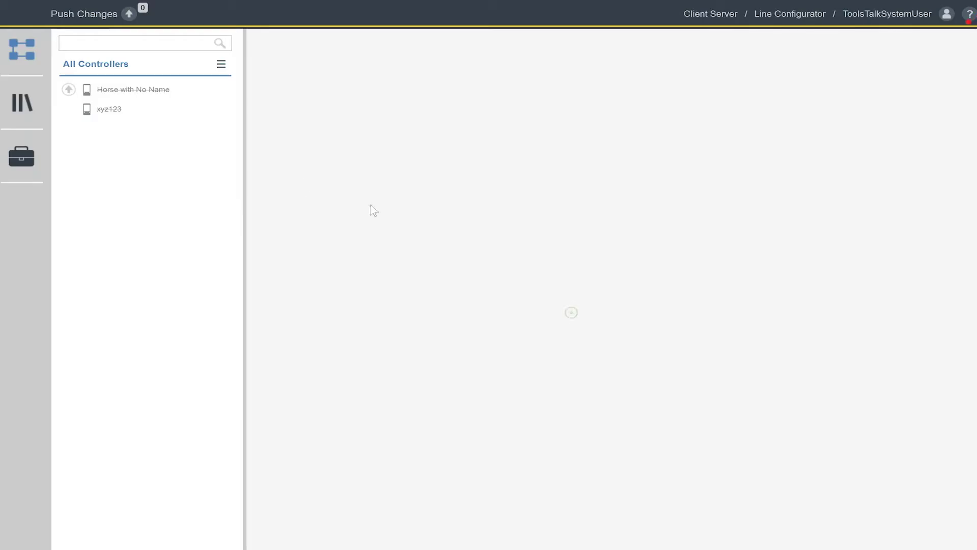
# Step: Go to System administration's Functionality Management System page and check the Host Id list
pyautogui.click(23, 162)
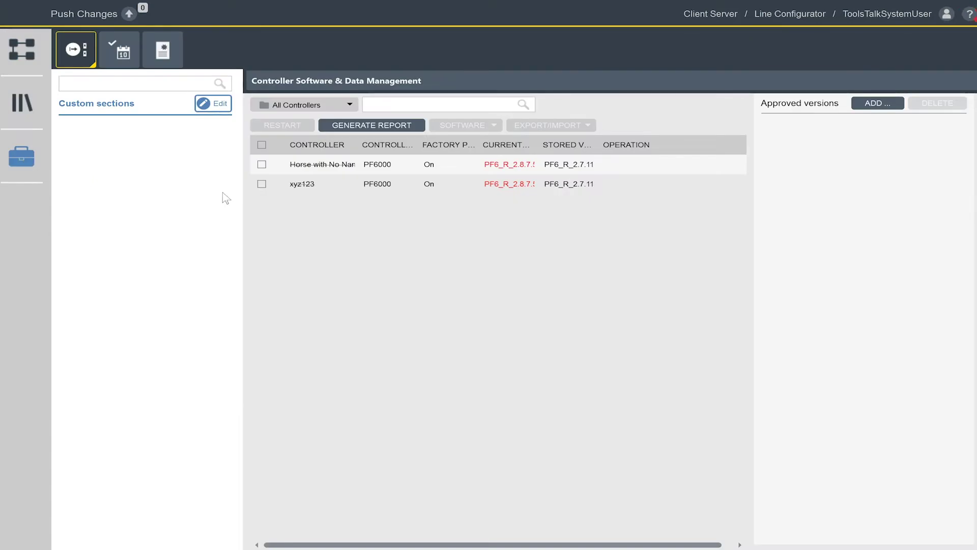
pyautogui.click(163, 47)
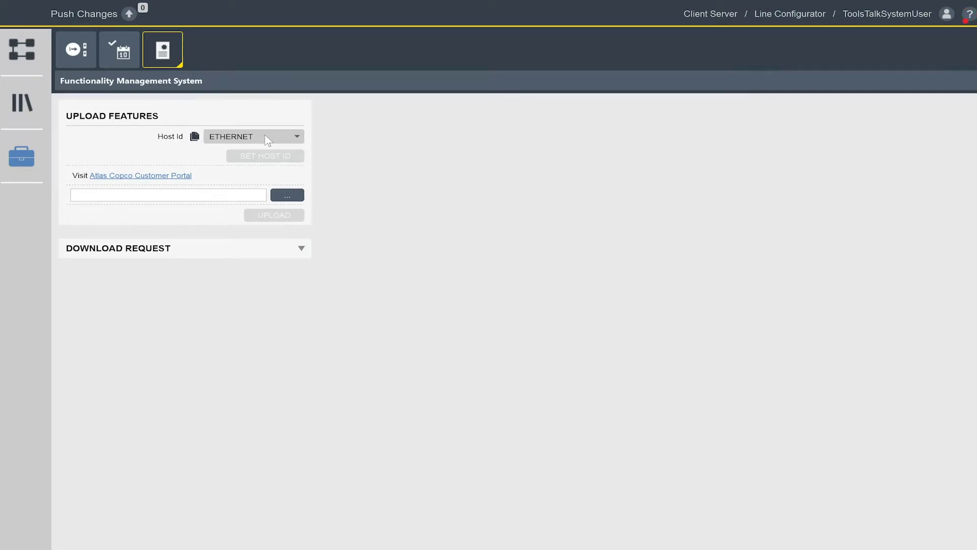
pyautogui.click(296, 134)
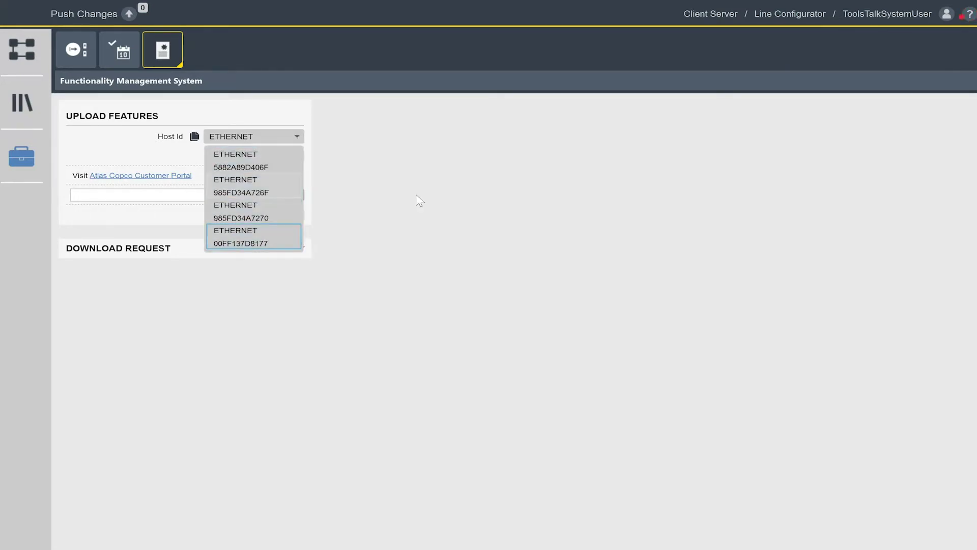
pyautogui.click(429, 200)
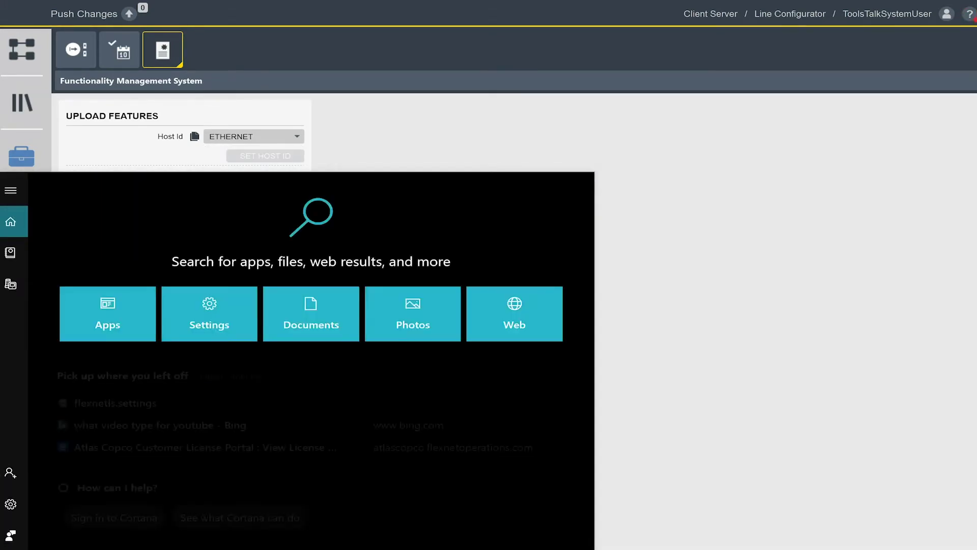
# Step: Run ipconfig /all in Command Prompt and select the Wi-Fi physical address 98-5F-D3-4A-72-6F
pyautogui.write('cmd')
pyautogui.press('Return')
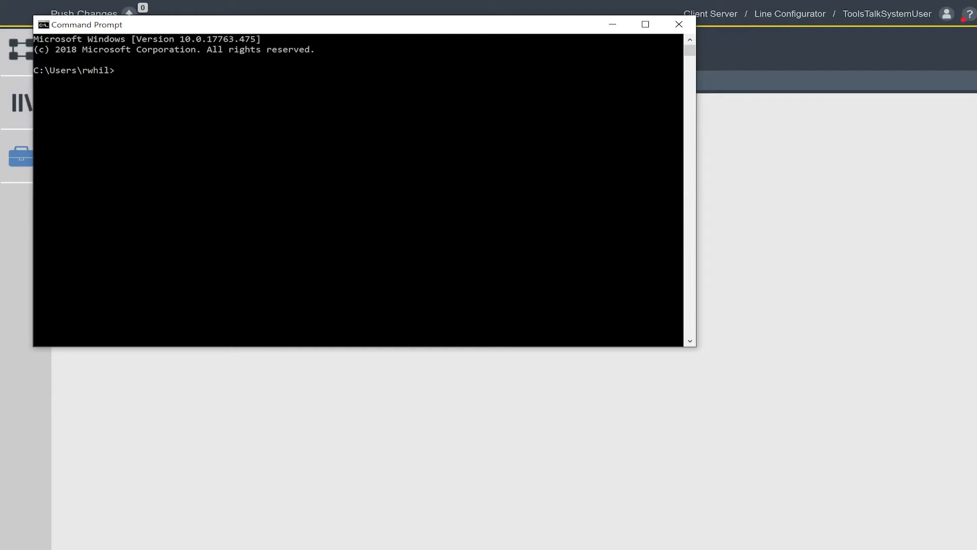
pyautogui.write('ipconfig /all')
pyautogui.press('Return')
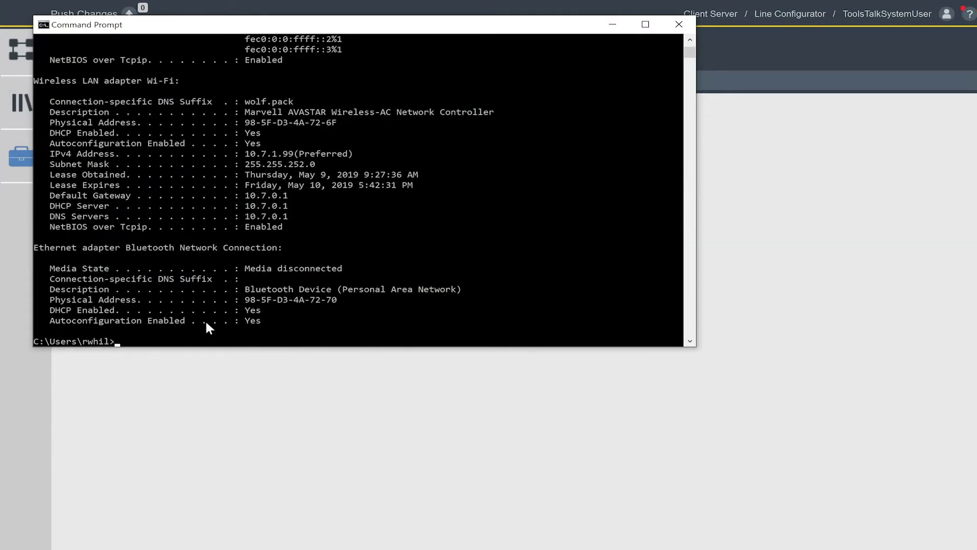
pyautogui.scroll(11, 206, 323)
pyautogui.scroll(-14, 203, 331)
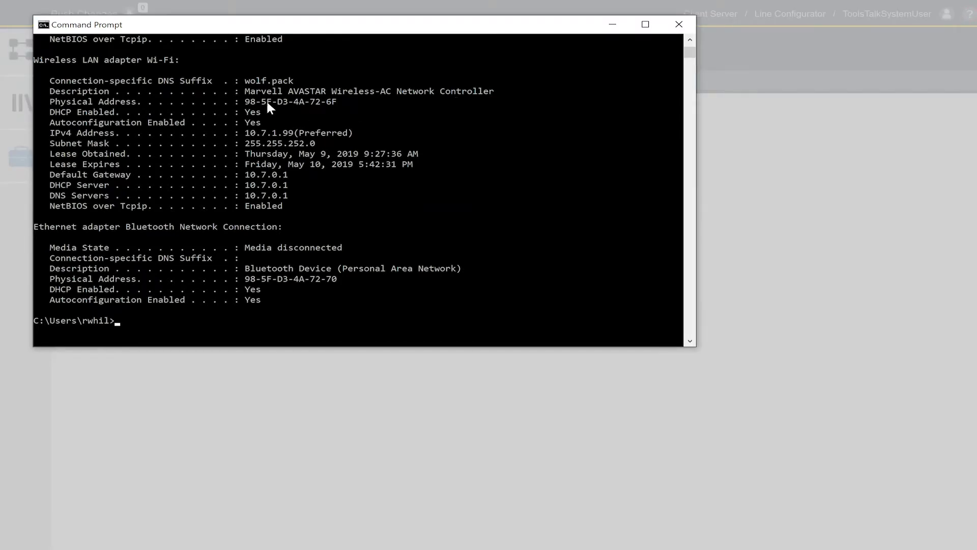
pyautogui.moveTo(245, 101); pyautogui.dragTo(336, 104)
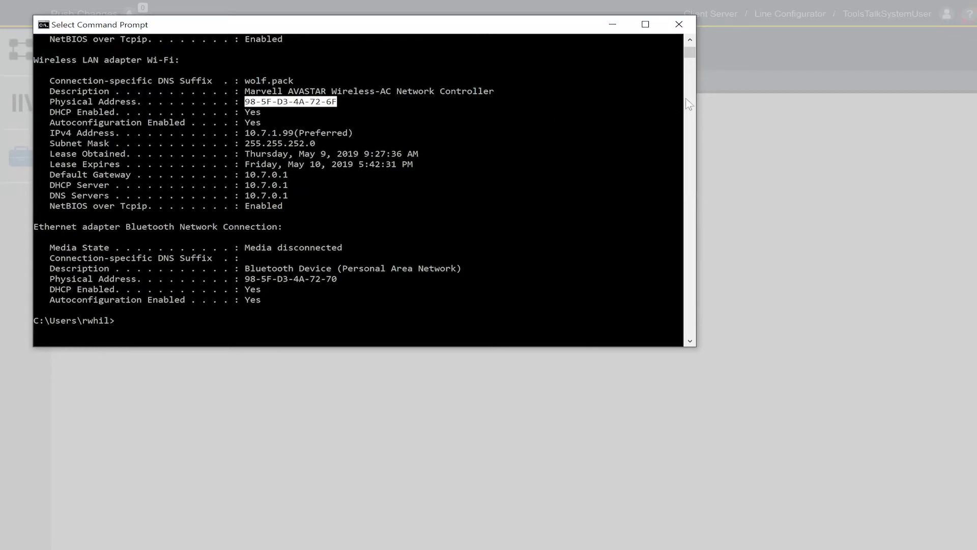
# Step: Choose host ID 985FD34A726F in ToolsTalk 2, copy it, and switch to the licence portal
pyautogui.click(841, 51)
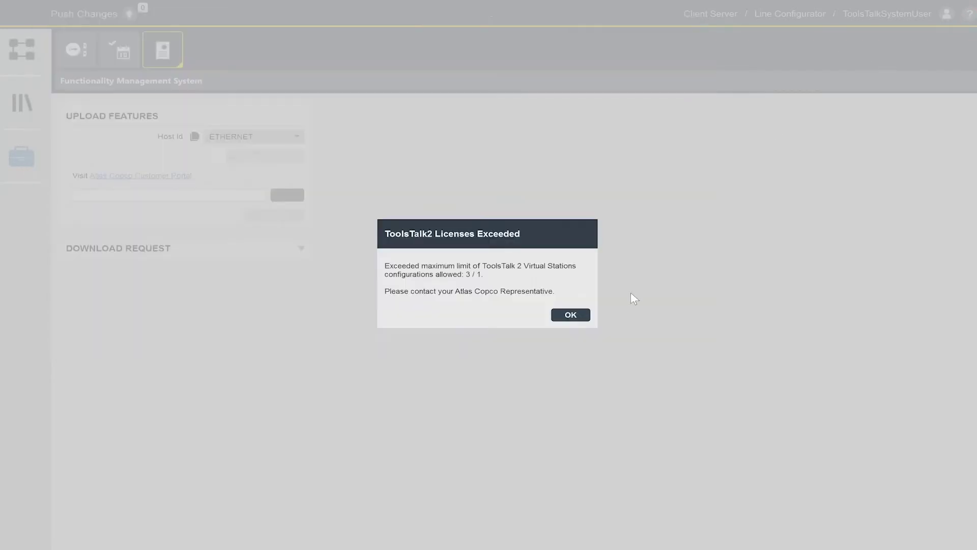
pyautogui.click(582, 315)
pyautogui.click(301, 136)
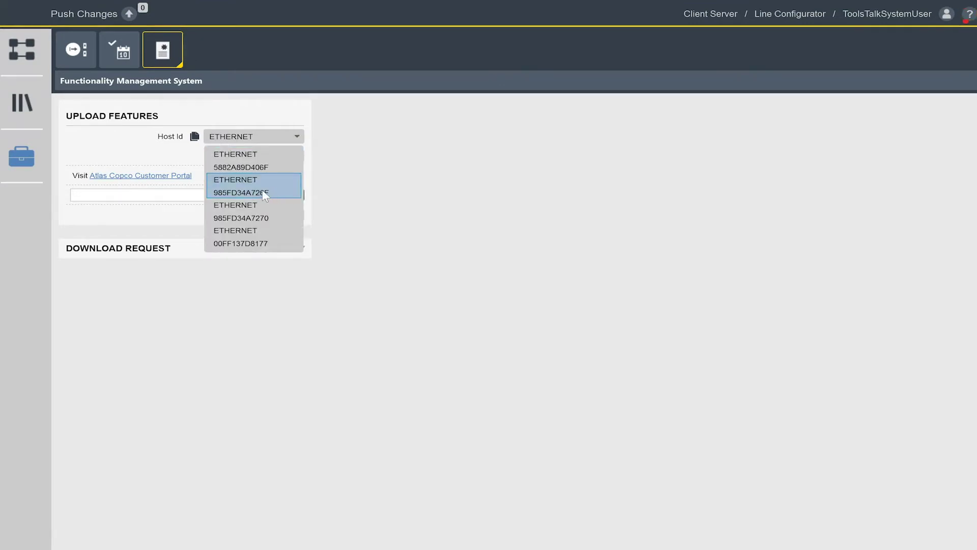
pyautogui.click(261, 189)
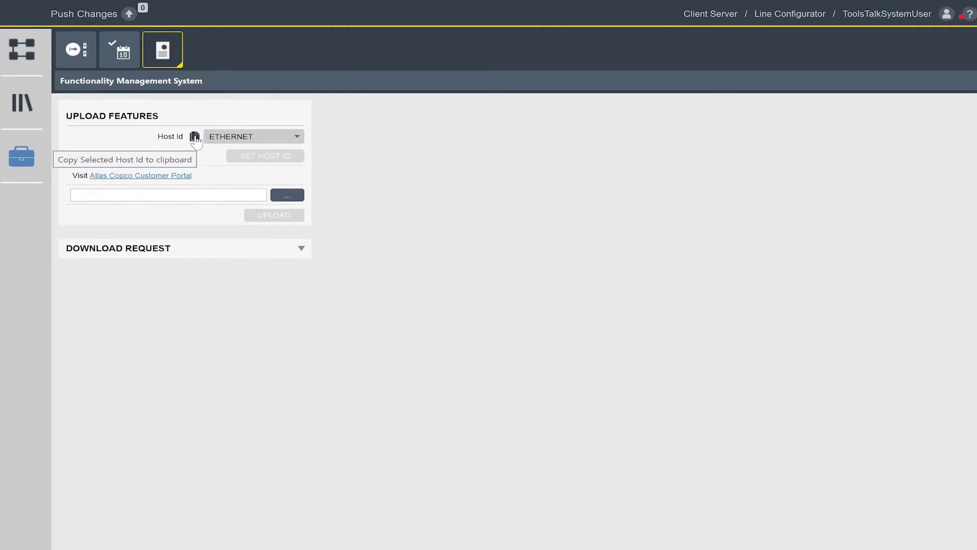
pyautogui.click(196, 141)
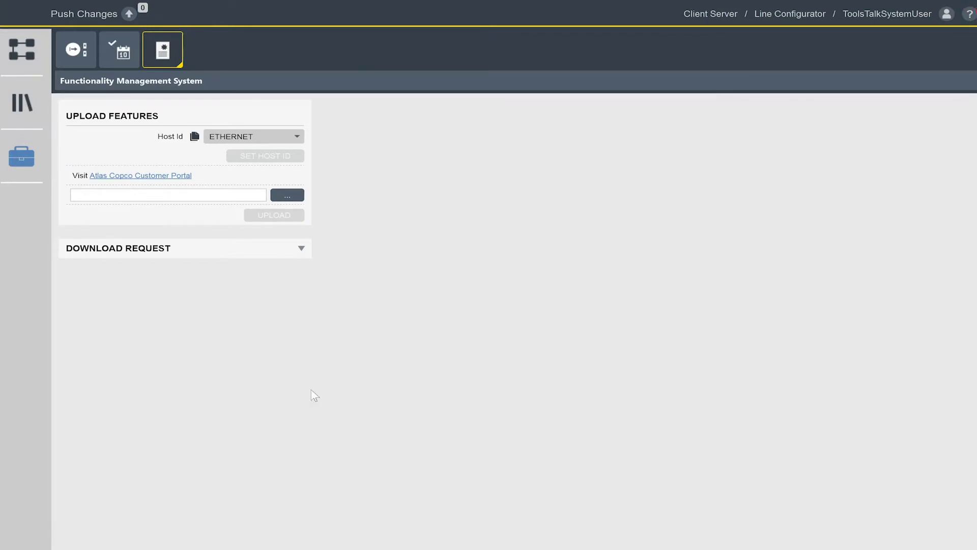
pyautogui.click(367, 509)
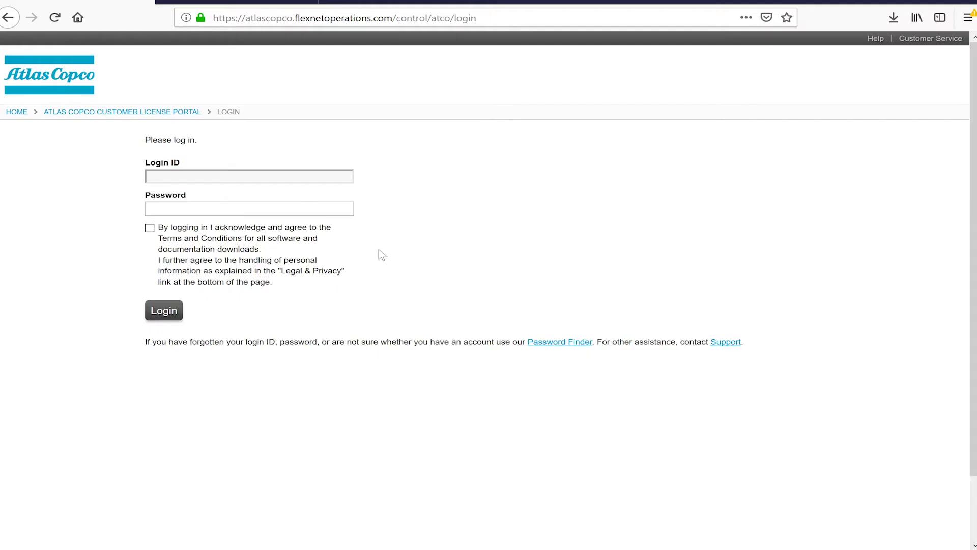
# Step: Log into the Customer License Portal using the saved login ID
pyautogui.write('rodney')
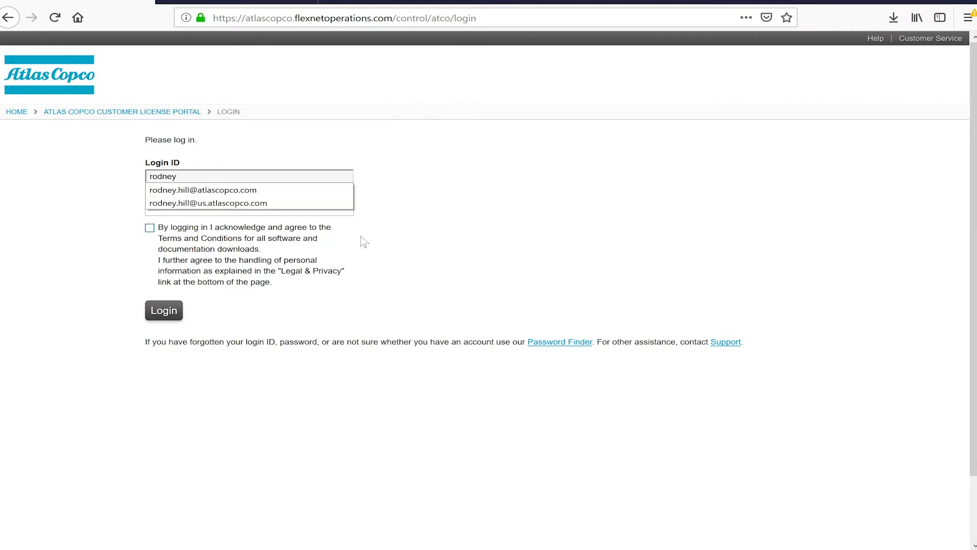
pyautogui.click(202, 190)
pyautogui.click(202, 210)
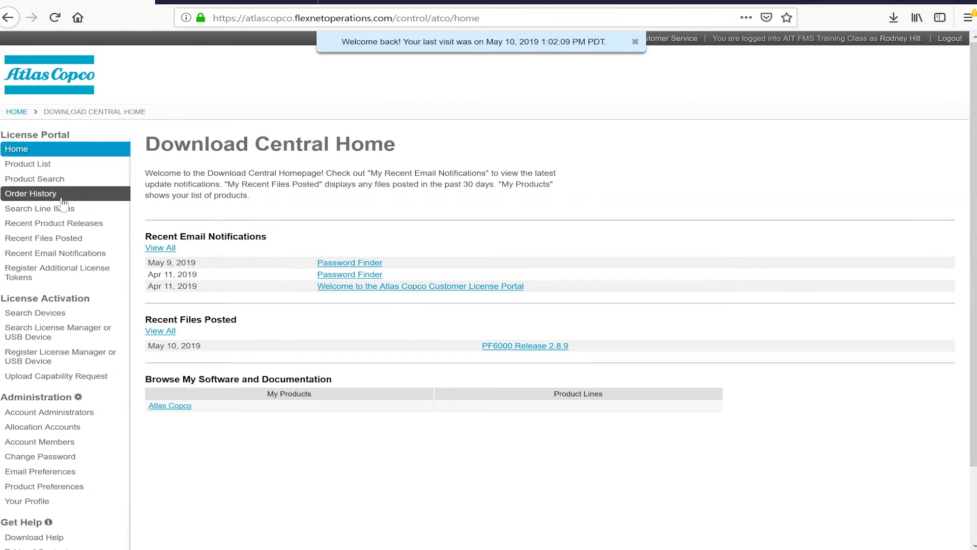
# Step: Show Search Line Items and expand details for ToolsTalk 2 Line Manager 1 CC and SoftPLC
pyautogui.click(53, 210)
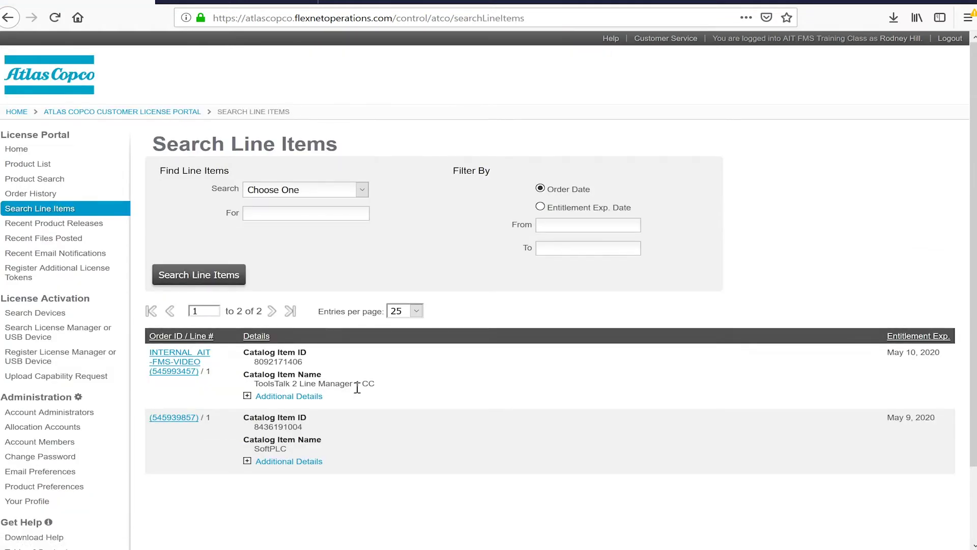
pyautogui.click(247, 396)
pyautogui.scroll(-3, 389, 392)
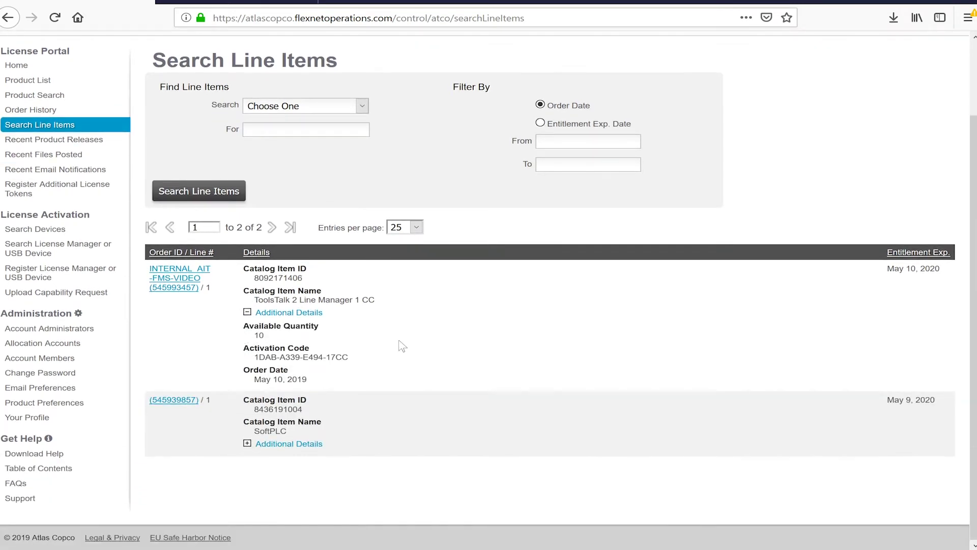
pyautogui.click(248, 443)
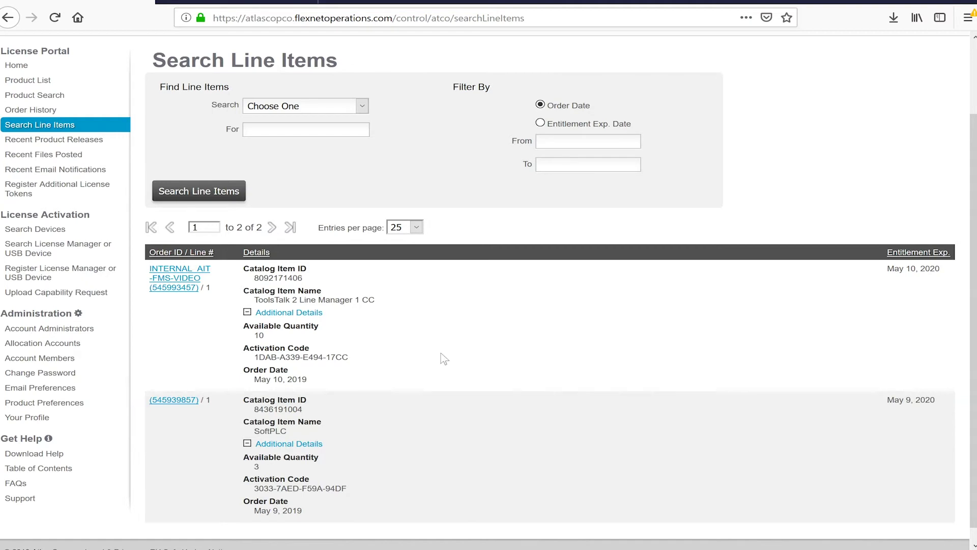
pyautogui.scroll(3, 439, 356)
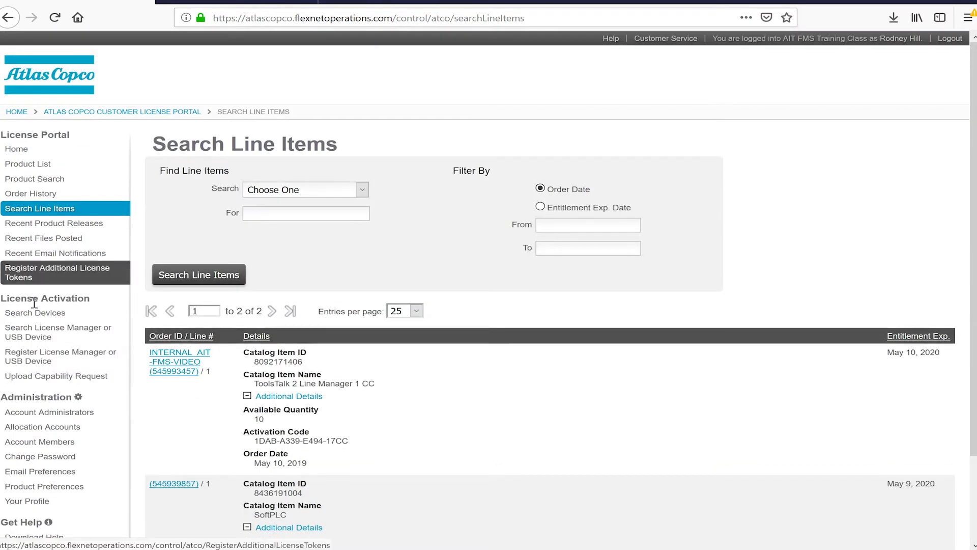
# Step: Start a license manager registration with Ethernet ID 985FD34A726F
pyautogui.click(47, 359)
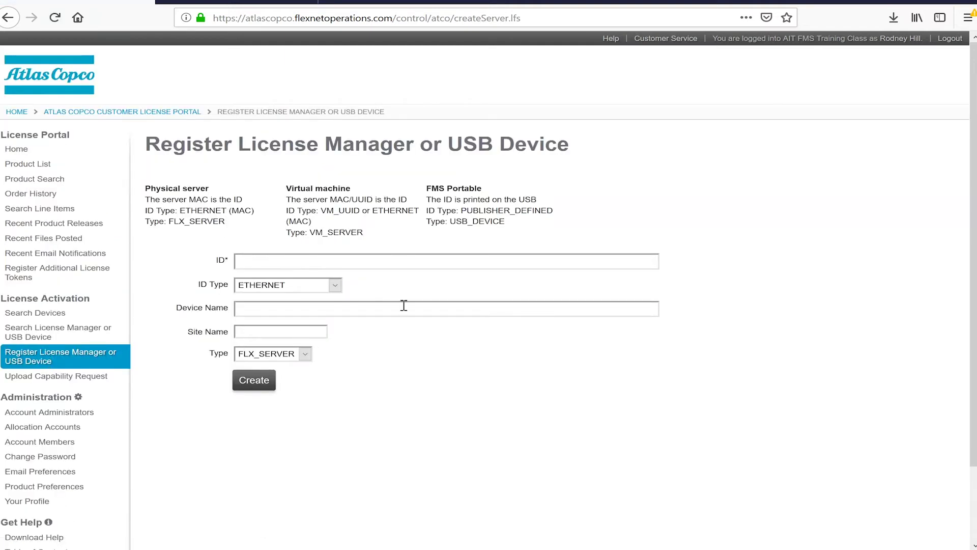
pyautogui.click(415, 256)
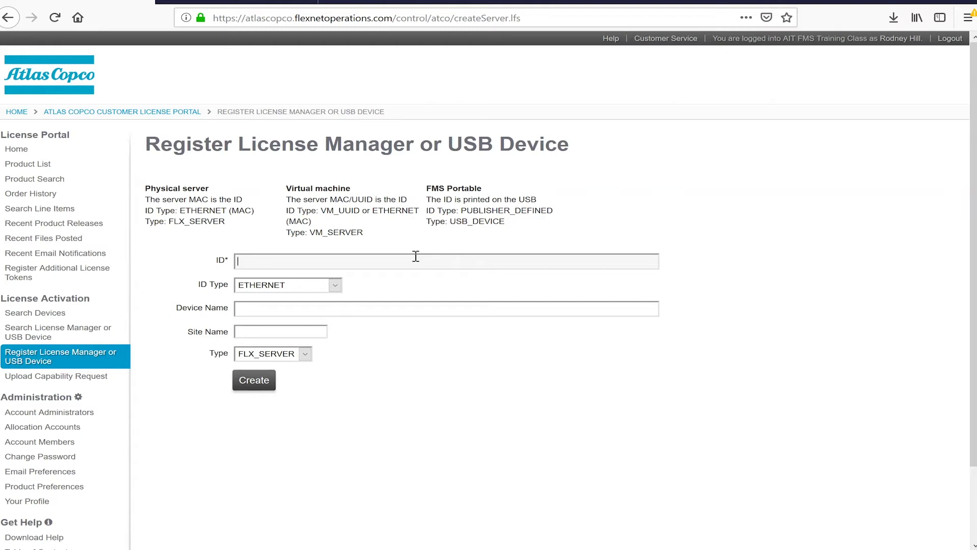
pyautogui.hotkey('ctrl', 'v')
pyautogui.click(391, 279)
# Step: Add the saved device name and site Auburn Hills, then create the license server
pyautogui.click(277, 312)
pyautogui.write('Rodne')
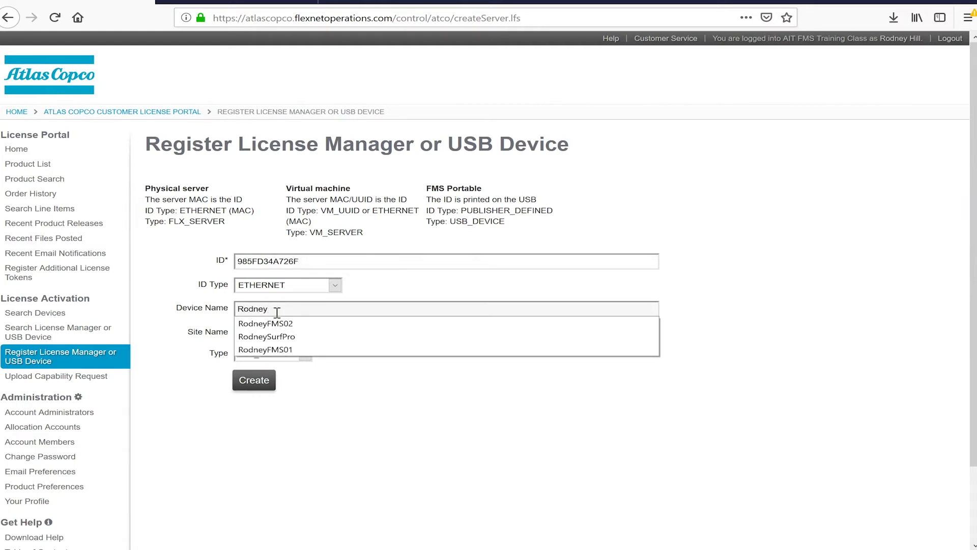
pyautogui.write('y')
pyautogui.click(267, 337)
pyautogui.click(302, 332)
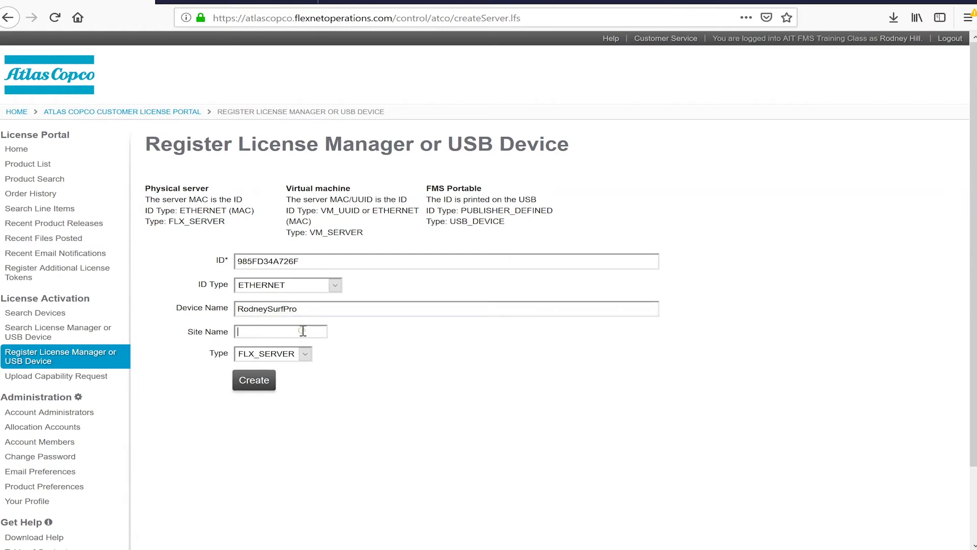
pyautogui.write('Auburn')
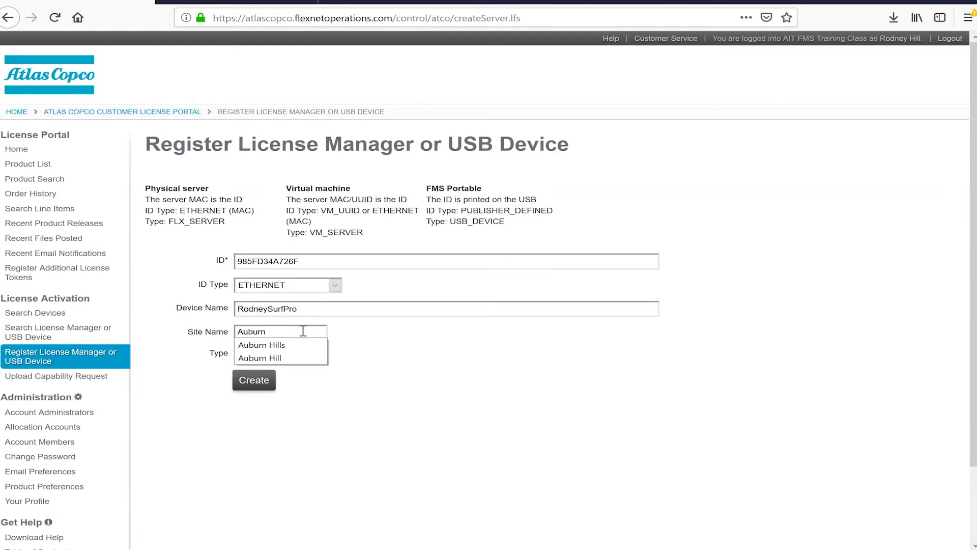
pyautogui.click(307, 349)
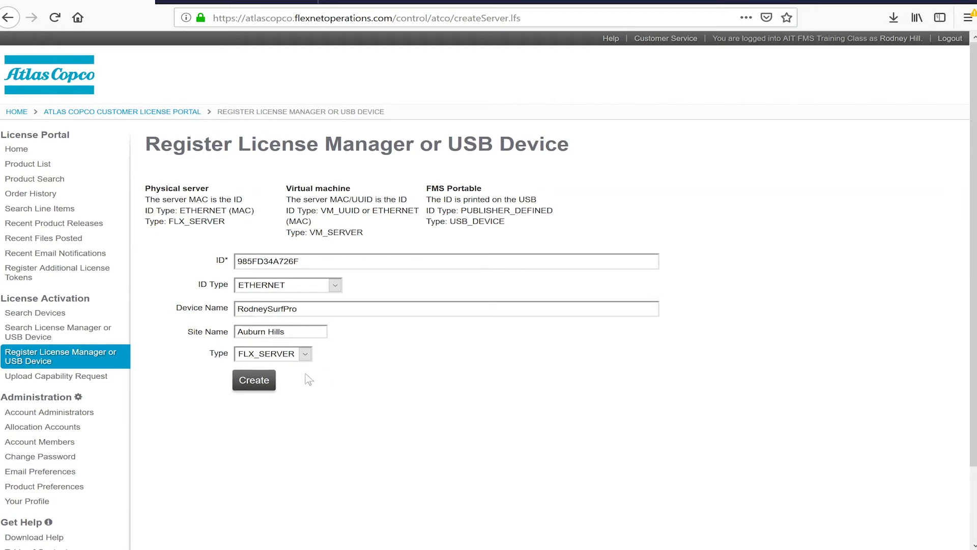
pyautogui.click(265, 387)
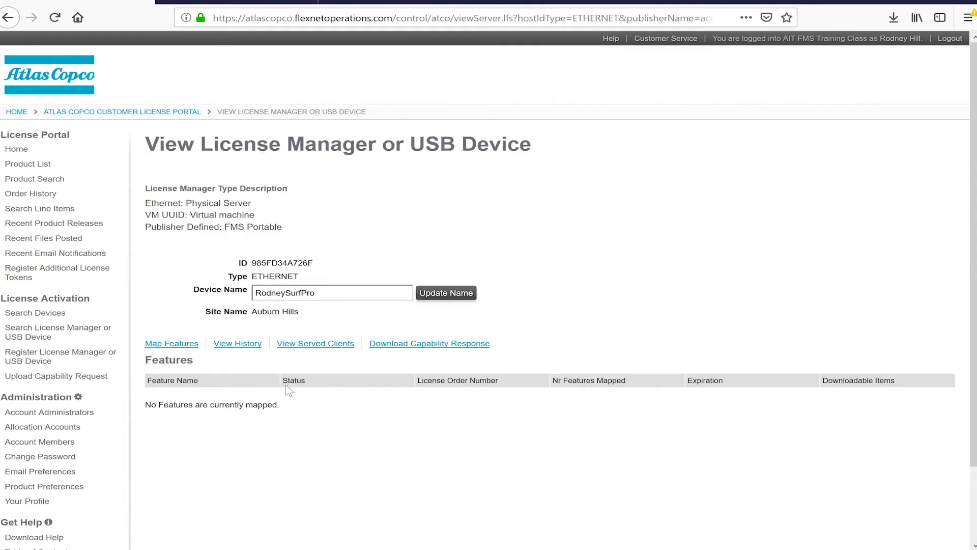
# Step: Map 10 ToolsTalk 2 Line Manager 1 CC units and 1 SoftPLC unit to server 985FD34A726F
pyautogui.moveTo(324, 263); pyautogui.dragTo(251, 264)
pyautogui.click(314, 451)
pyautogui.click(173, 346)
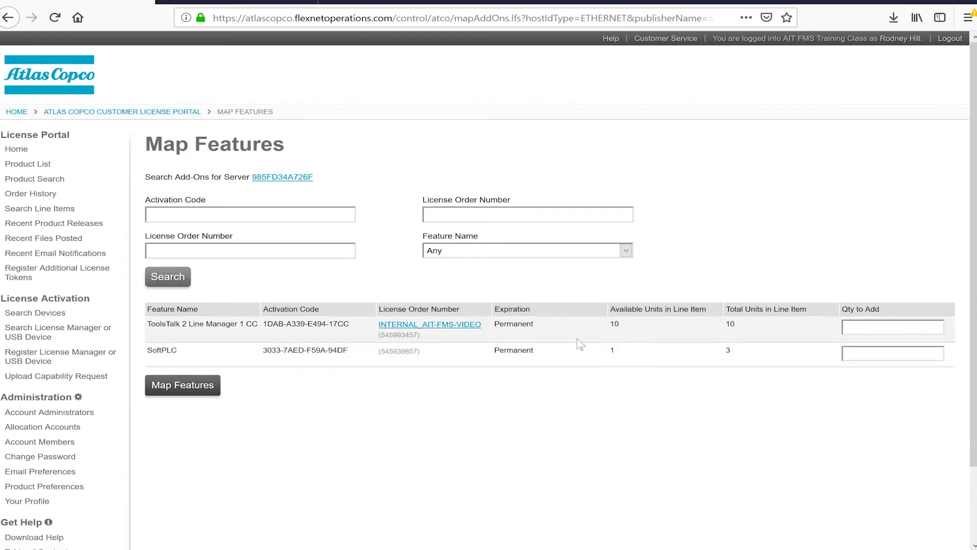
pyautogui.click(891, 328)
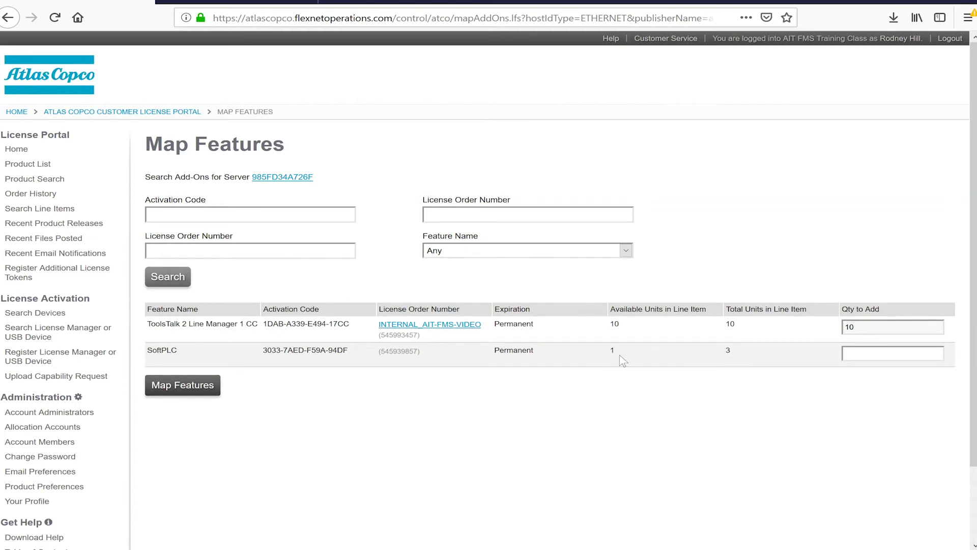
pyautogui.click(860, 353)
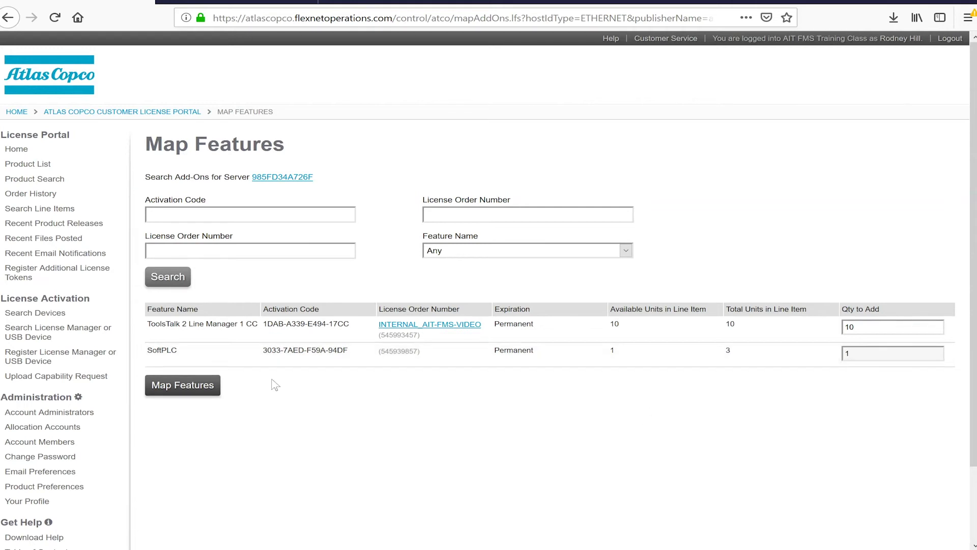
pyautogui.click(195, 392)
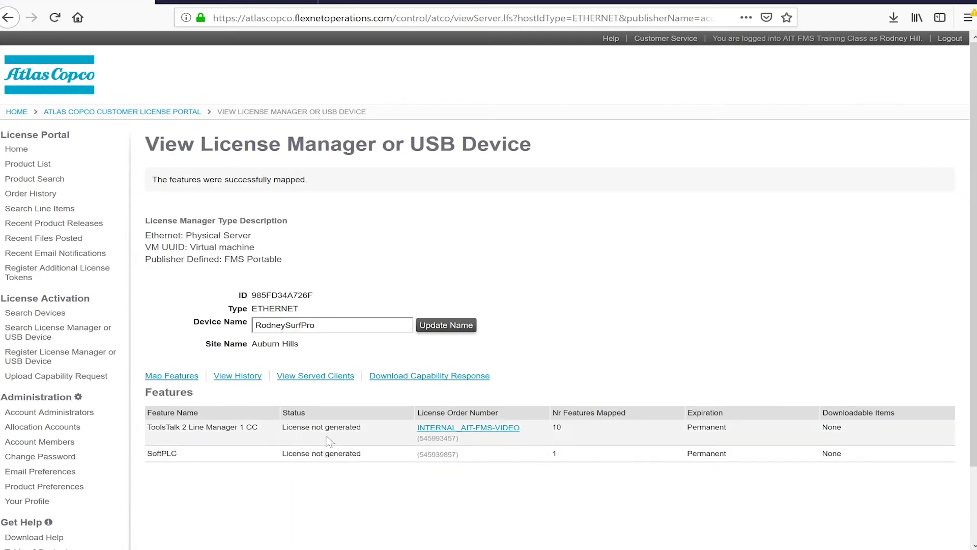
# Step: Download and save the capability response file 985FD34A726F.bin
pyautogui.click(414, 380)
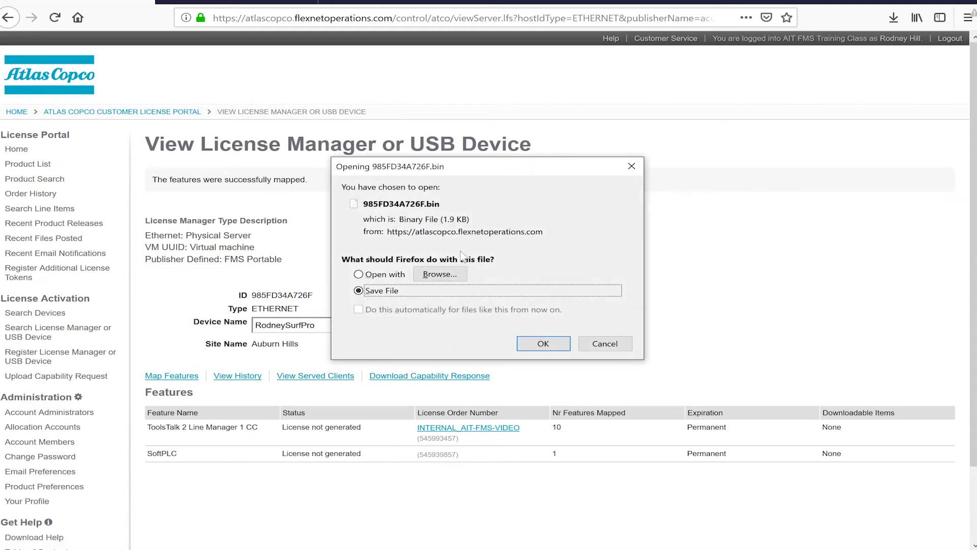
pyautogui.click(550, 350)
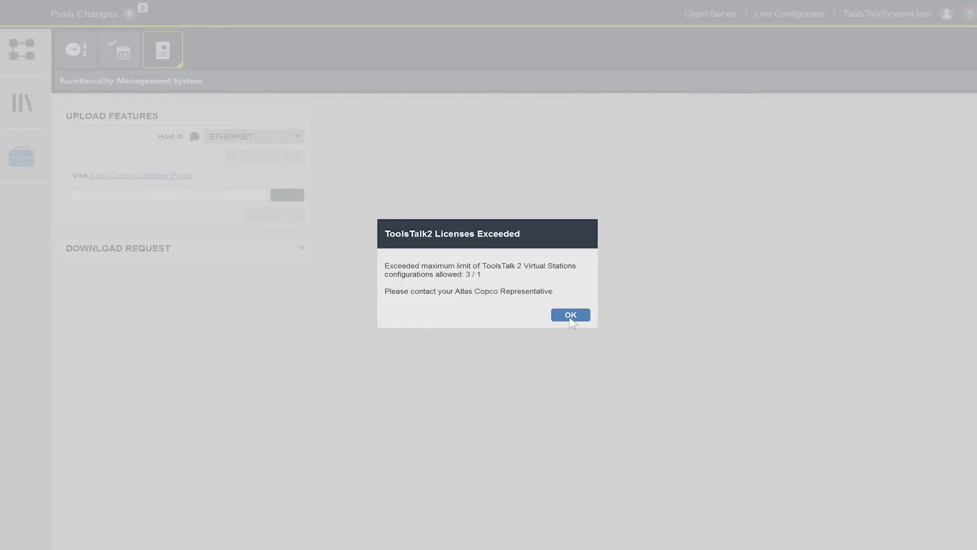
# Step: Set the ToolsTalk 2 host ID to 985FD34A726F, dismissing the licences-exceeded warnings
pyautogui.click(570, 315)
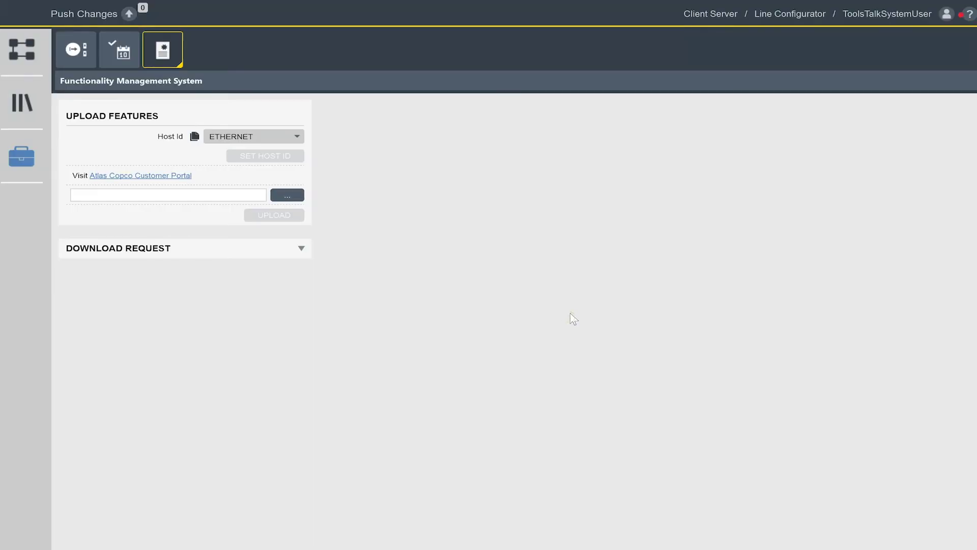
pyautogui.click(269, 136)
pyautogui.click(277, 194)
pyautogui.click(275, 194)
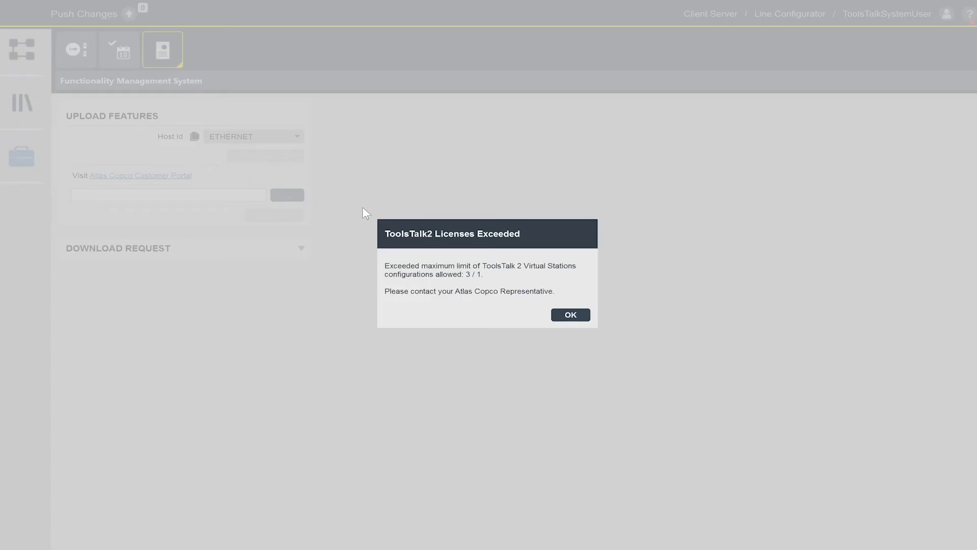
pyautogui.click(571, 315)
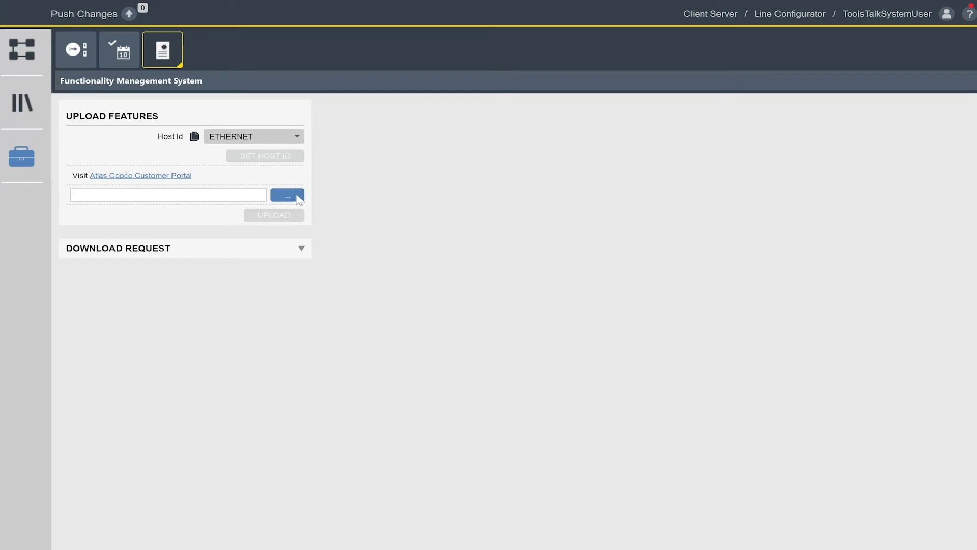
# Step: Upload the capability file 985FD34A726F.bin from the Downloads folder
pyautogui.click(287, 196)
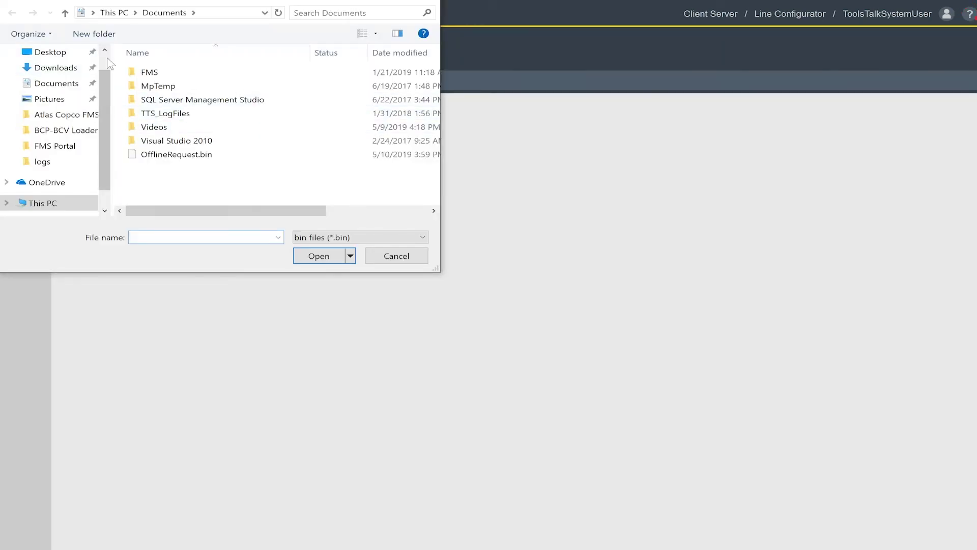
pyautogui.scroll(2, 99, 66)
pyautogui.click(61, 93)
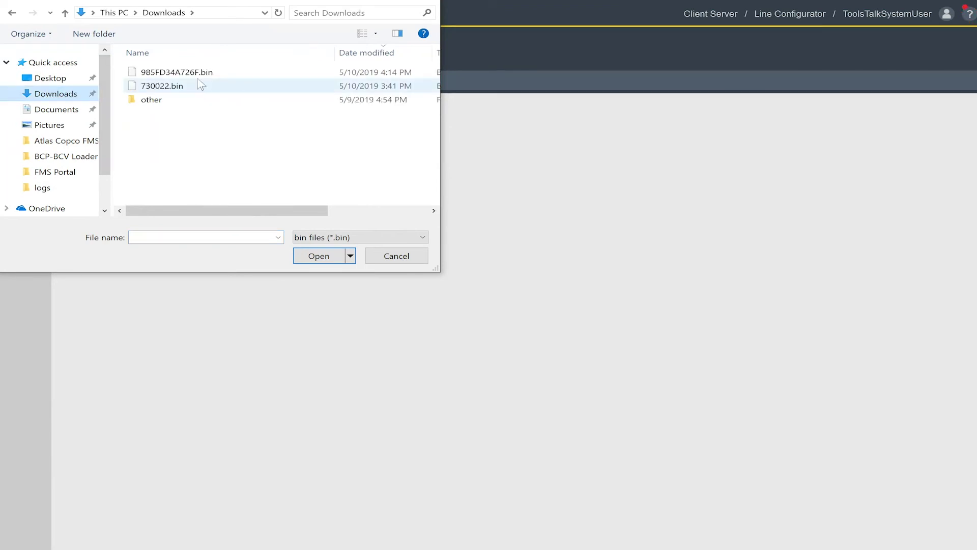
pyautogui.click(181, 74)
pyautogui.click(311, 258)
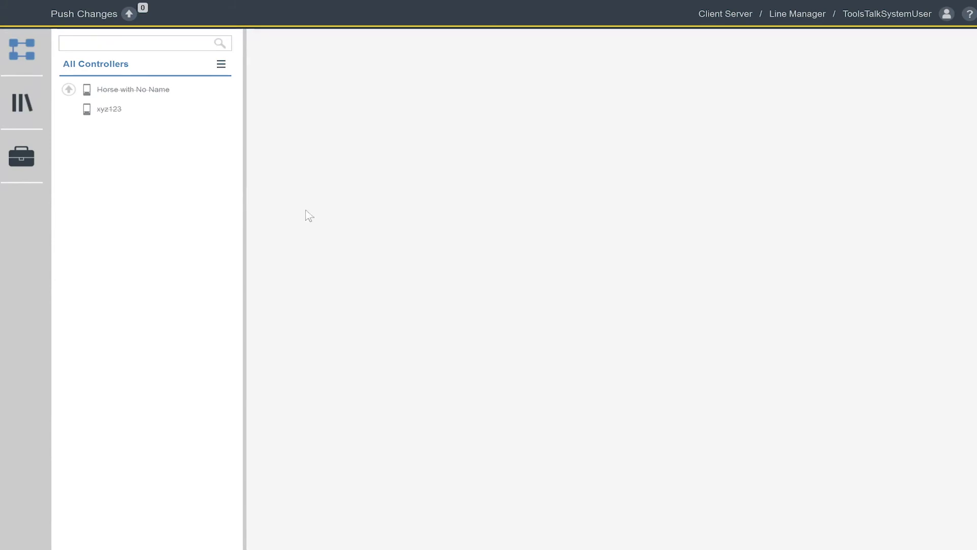
pyautogui.click(969, 14)
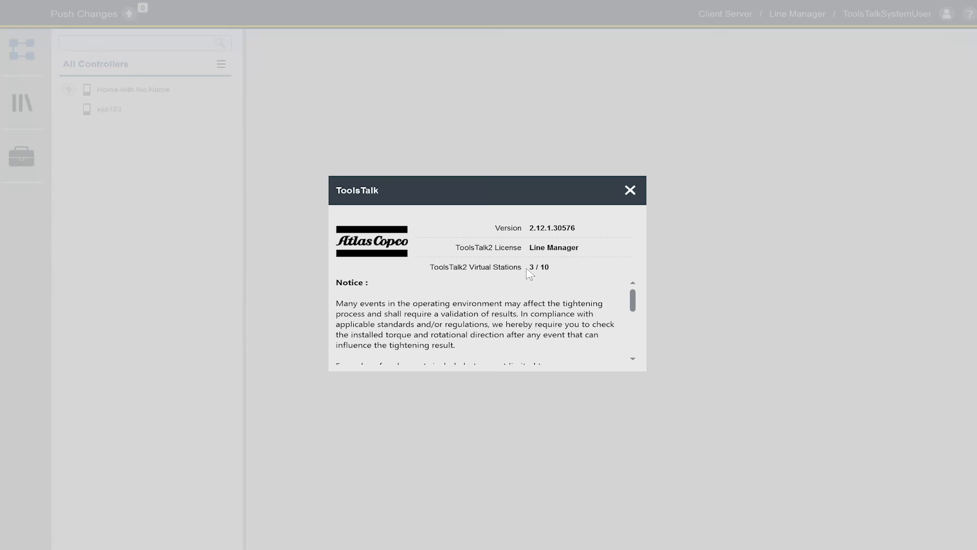
pyautogui.click(630, 190)
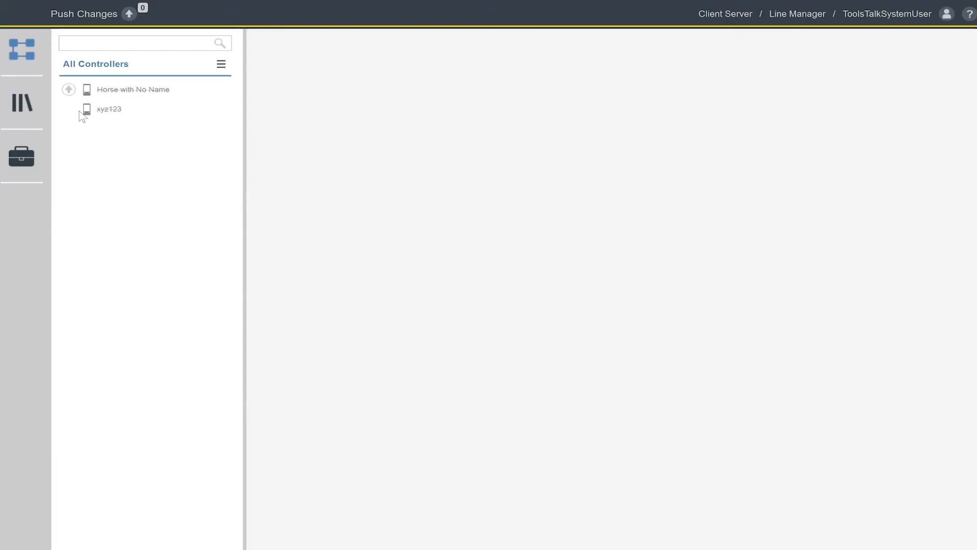
pyautogui.click(21, 155)
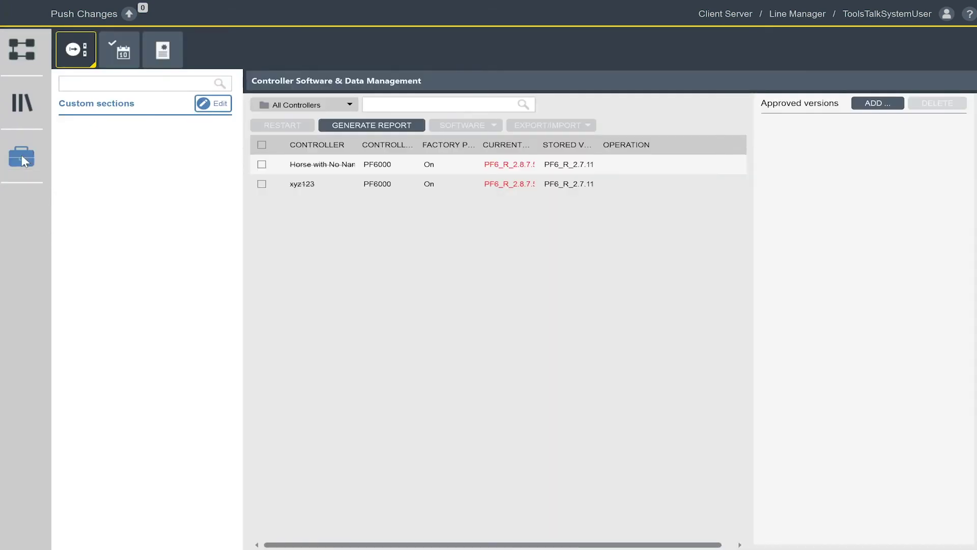
# Step: Show the Controller Features licences, with one SoftPLC licence available and none assigned
pyautogui.click(165, 57)
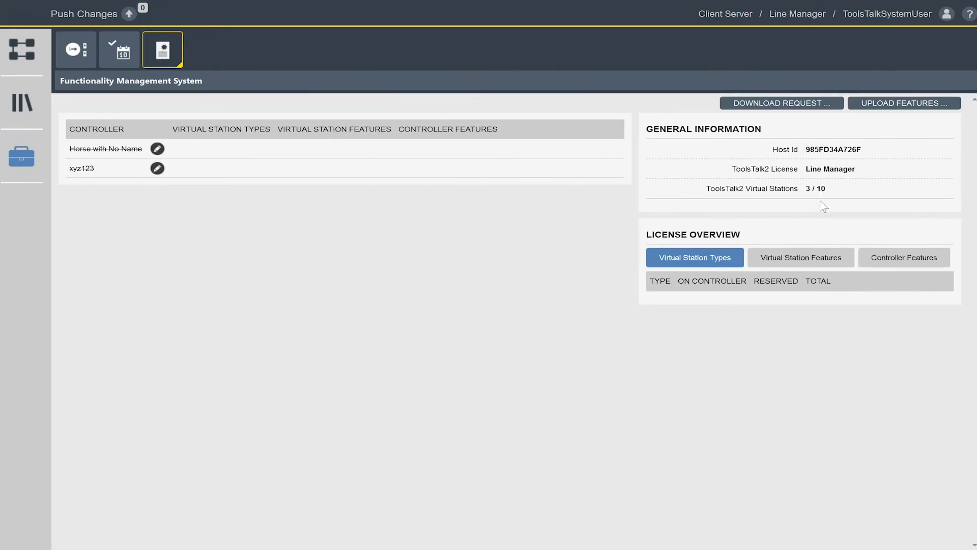
pyautogui.click(889, 259)
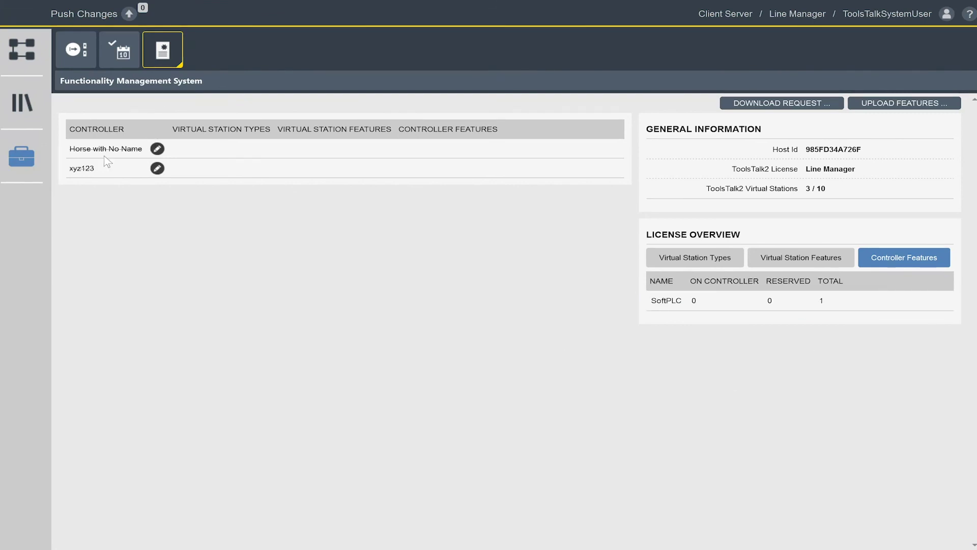
# Step: Set the SoftPLC count to 1 for controller Horse with No Name and confirm
pyautogui.click(158, 149)
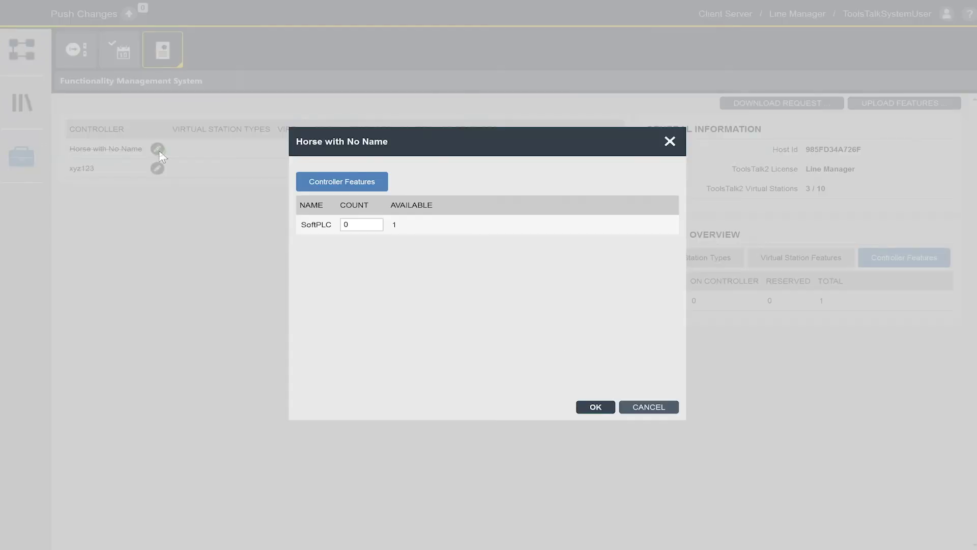
pyautogui.doubleClick(368, 227)
pyautogui.write('1')
pyautogui.click(596, 407)
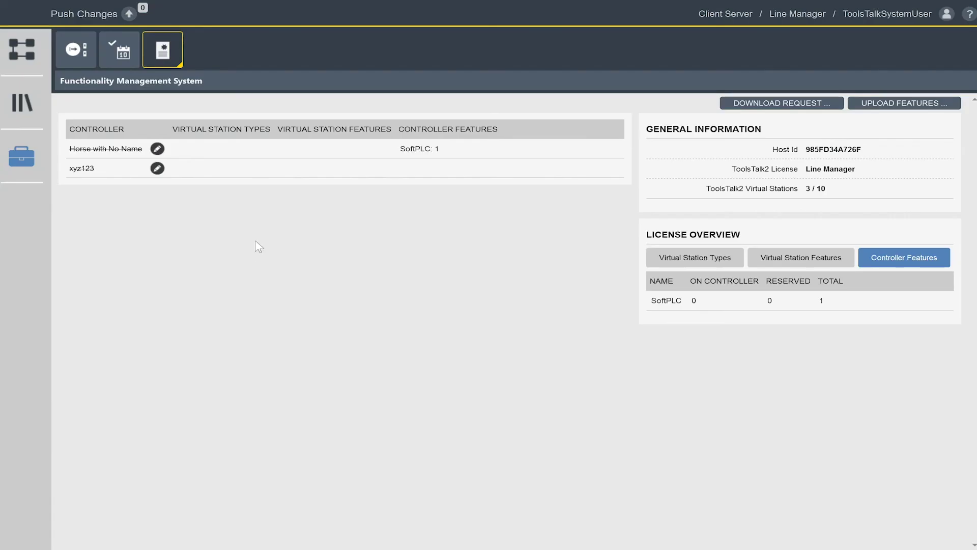